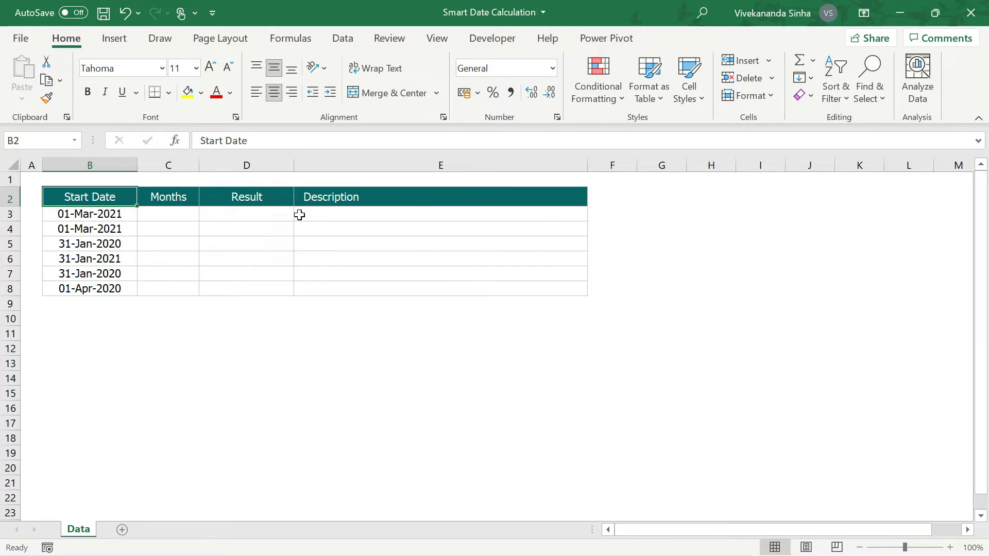
Enter 1 as the first row's Months value in C3
left_click(117, 212)
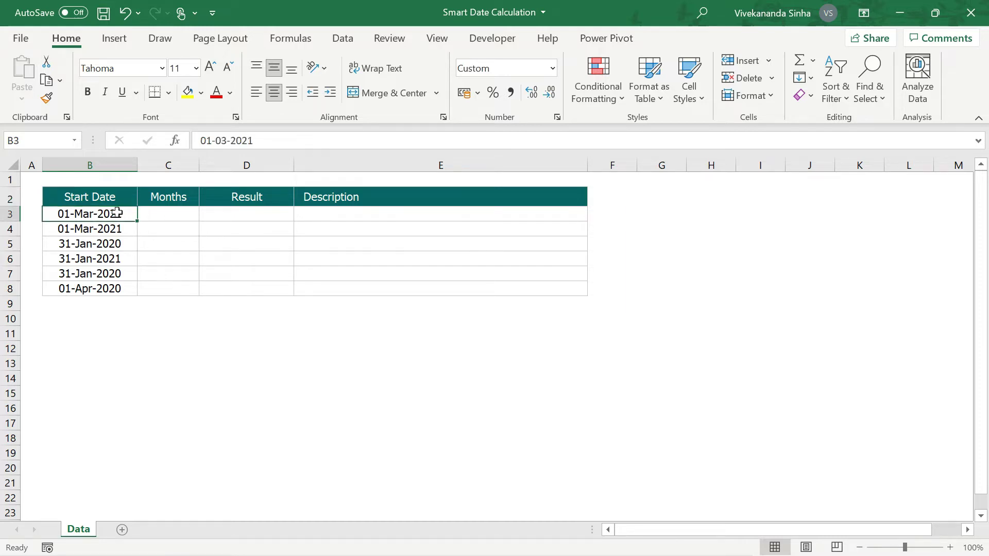
left_click(187, 214)
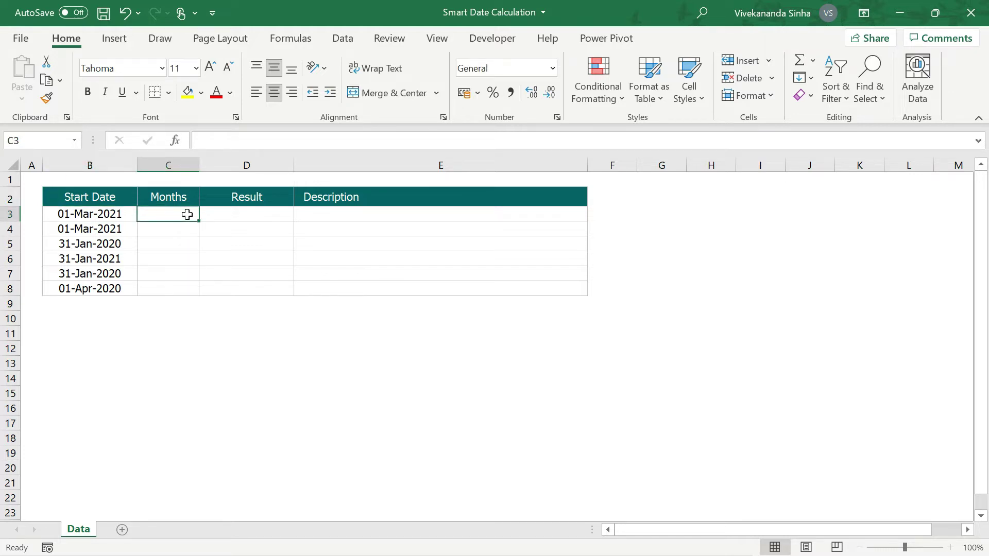
type("1")
key("Tab")
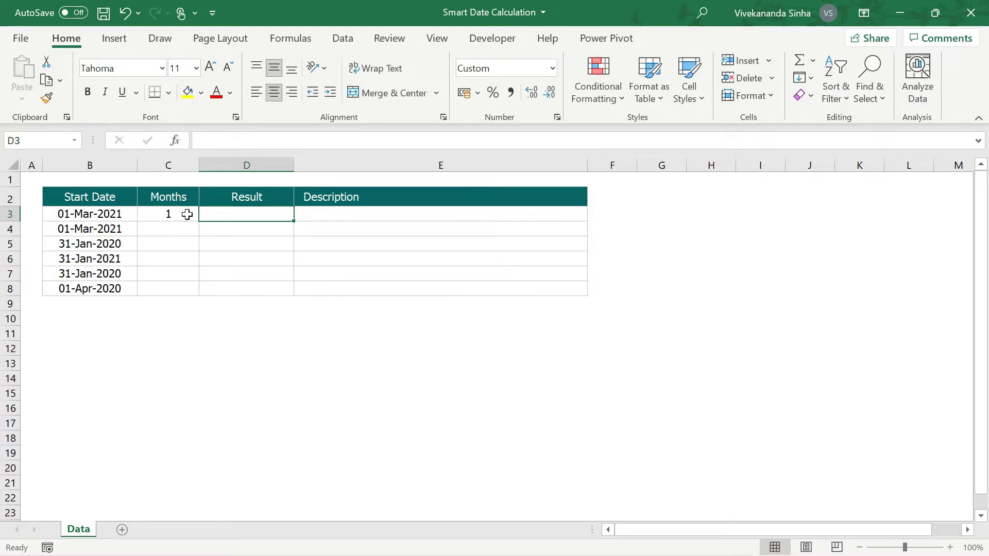
Enter =EDATE(B3,C3) in D3 so the first Result reads 01-Apr-2021
type("=edat")
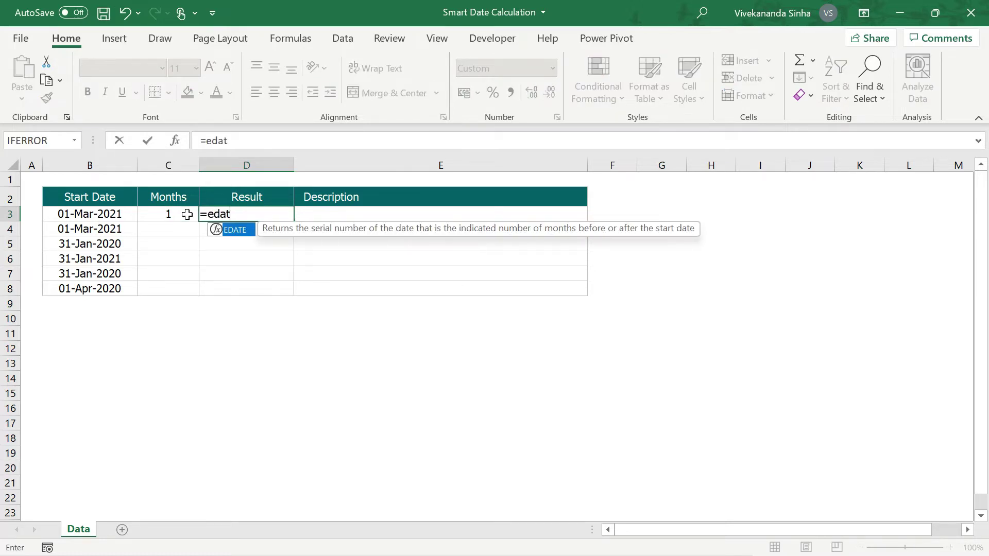
key("Tab")
left_click(111, 214)
type(",")
left_click(161, 215)
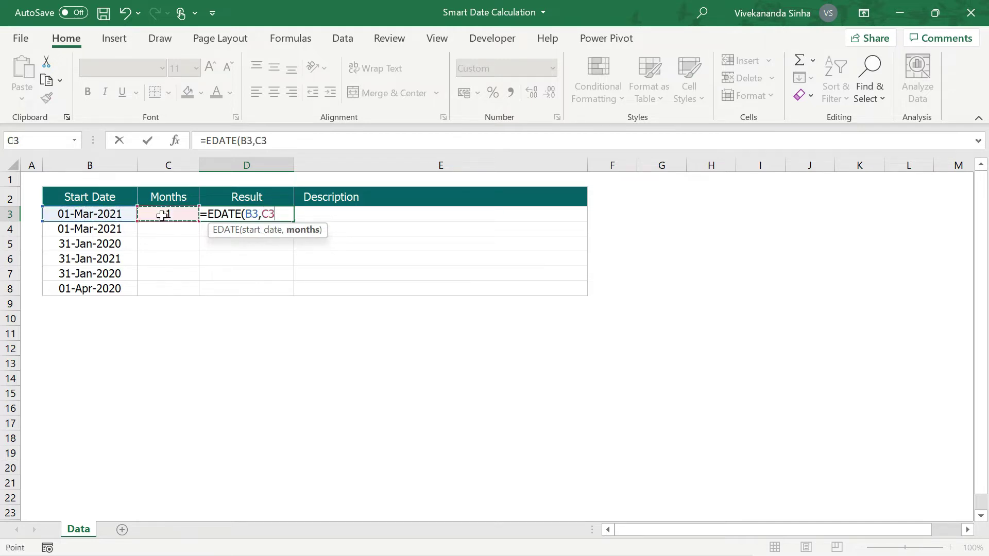
type(")")
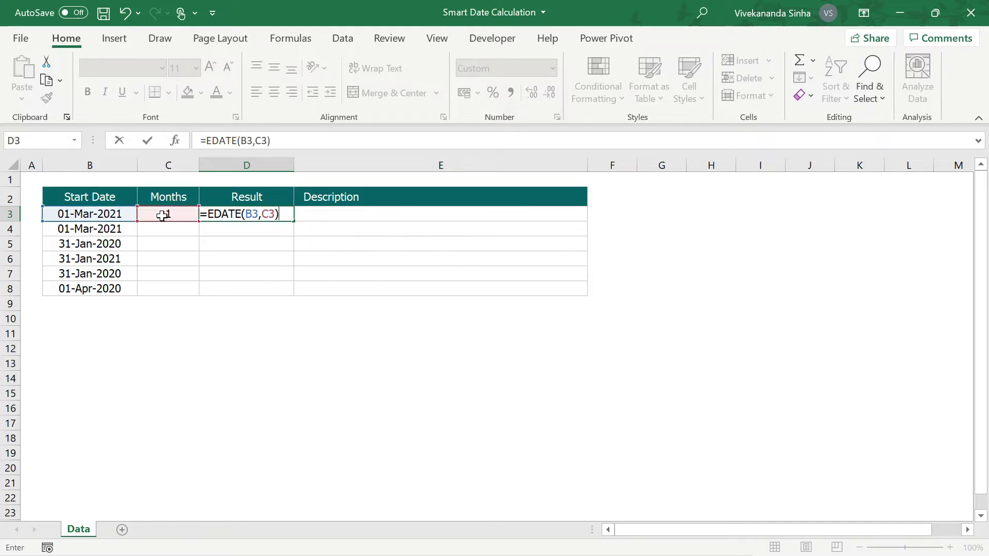
key("Return")
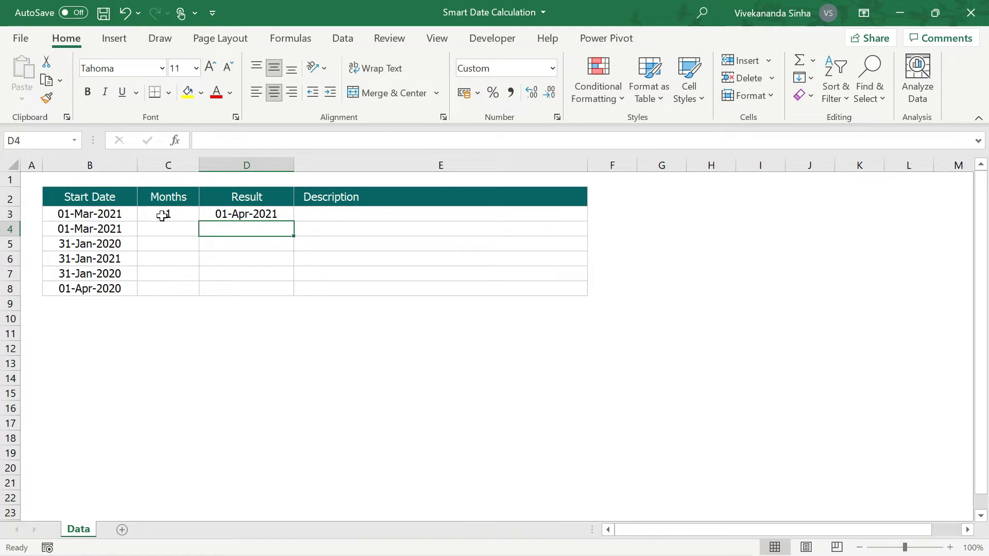
left_click(249, 214)
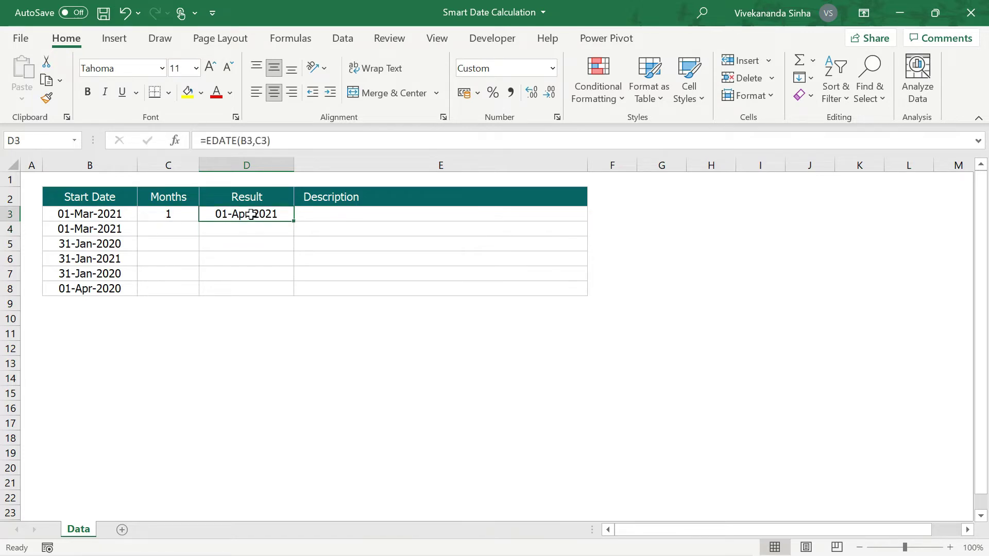
left_click(101, 212)
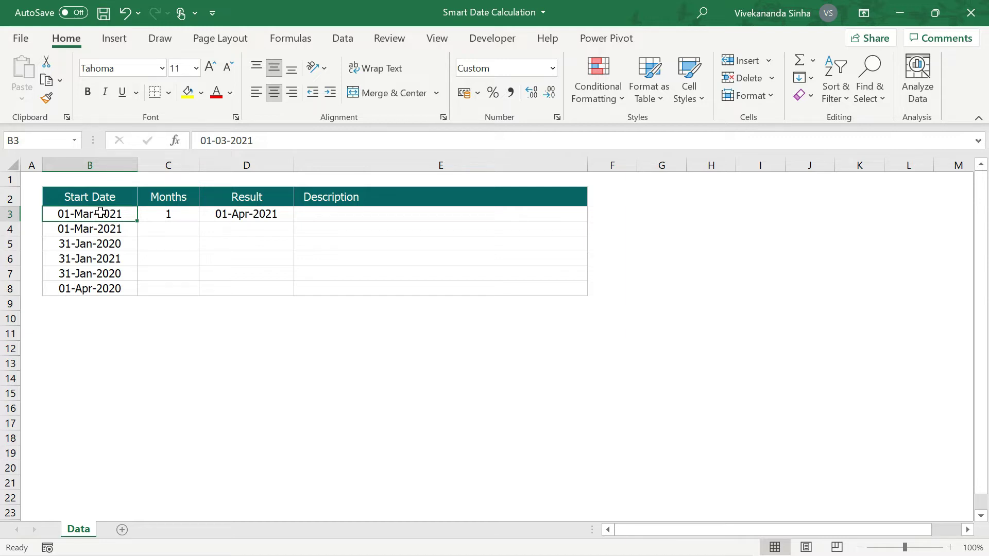
left_click(230, 214)
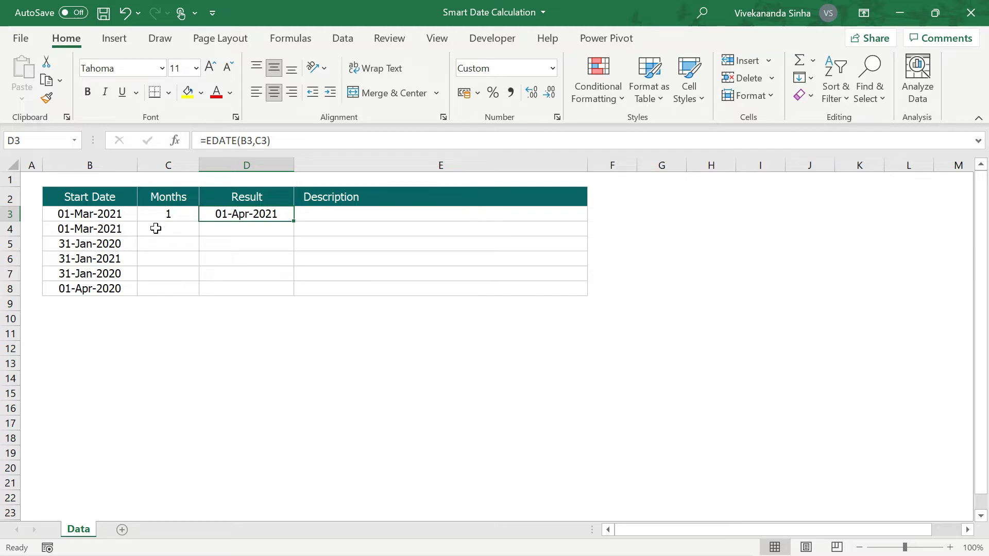
left_click(155, 229)
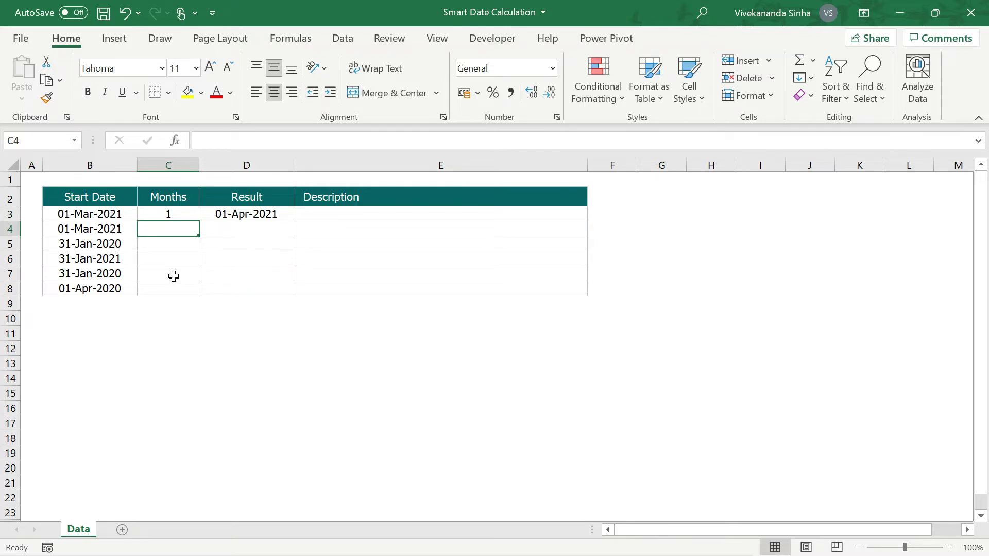
Enter -1 months in C4 and copy D3's EDATE formula into D4, giving 01-Feb-2021
type("-1")
key("Tab")
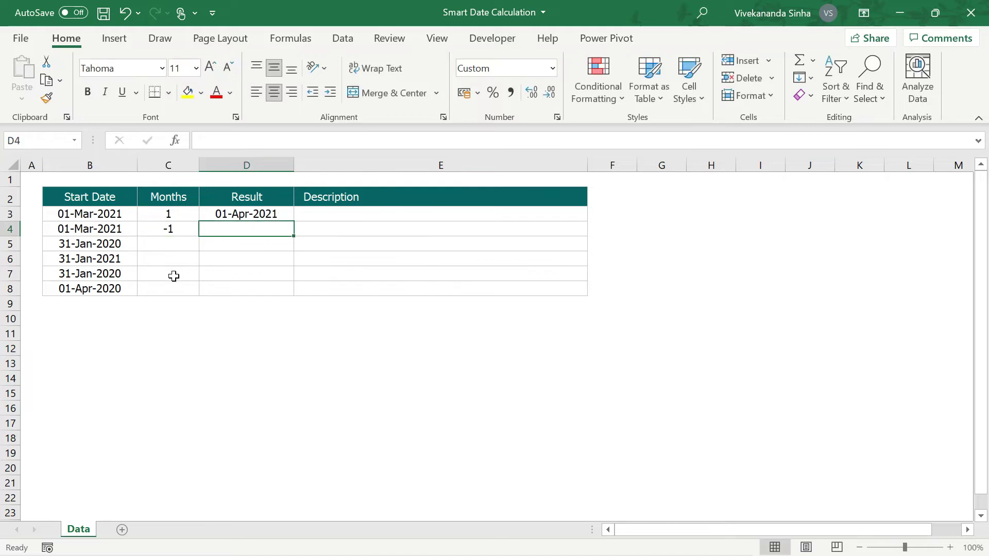
key("Up")
key("ctrl+c")
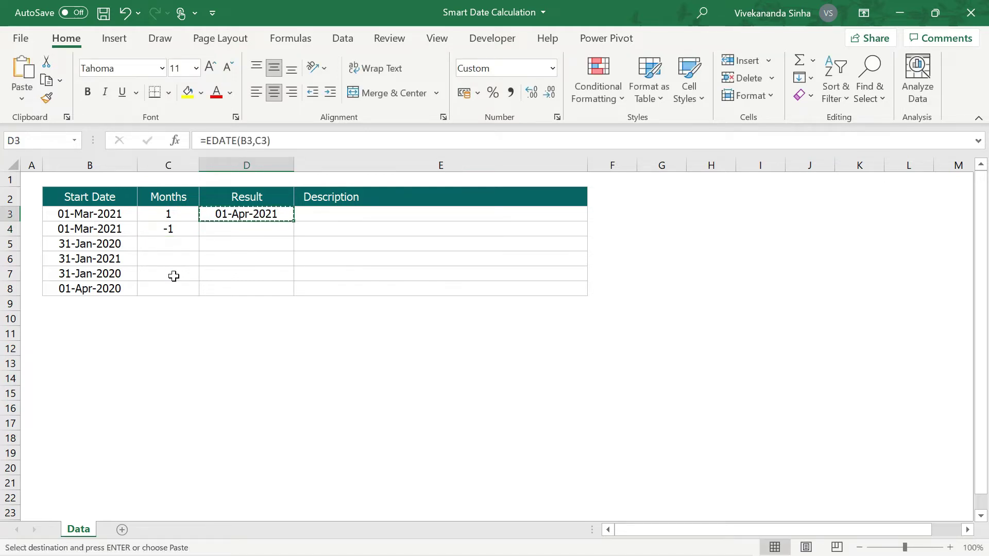
key("Down")
key("ctrl+v")
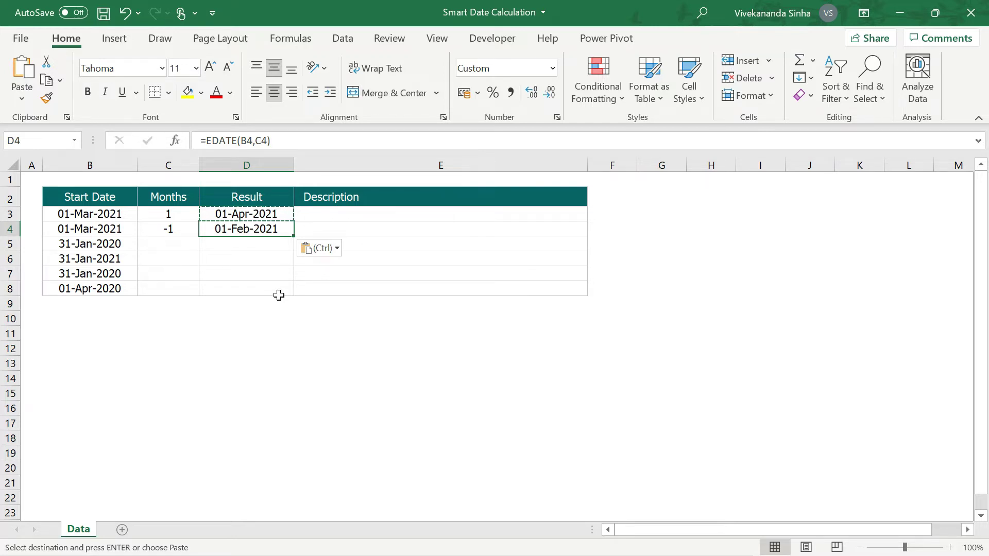
left_click(177, 245)
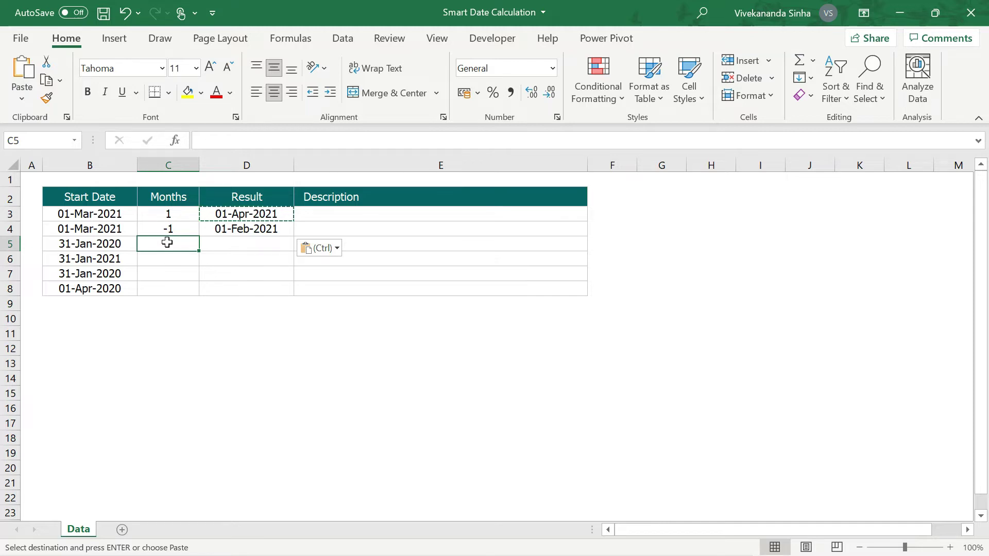
Fill in C5's months and paste the EDATE formula from D4 into D5
type("2")
key("Tab")
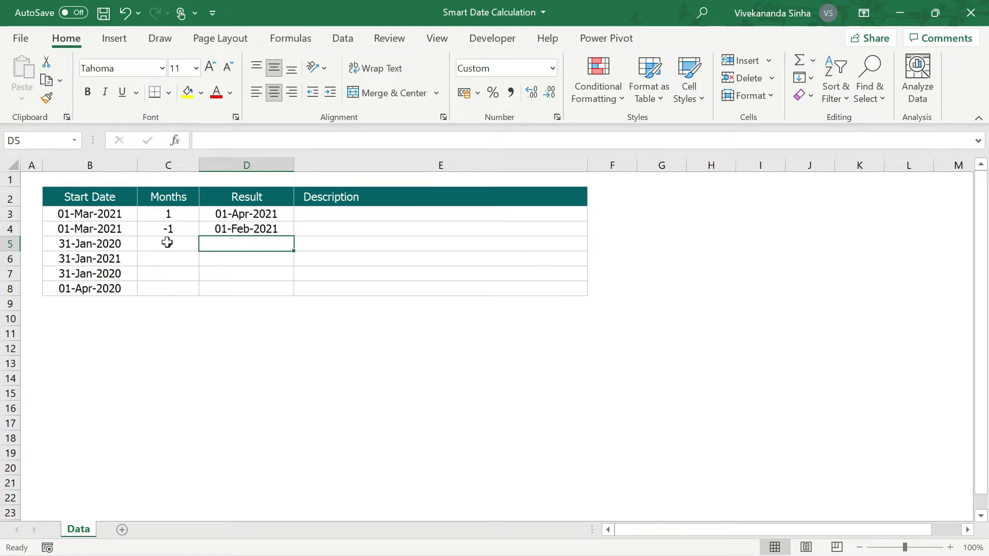
key("Up")
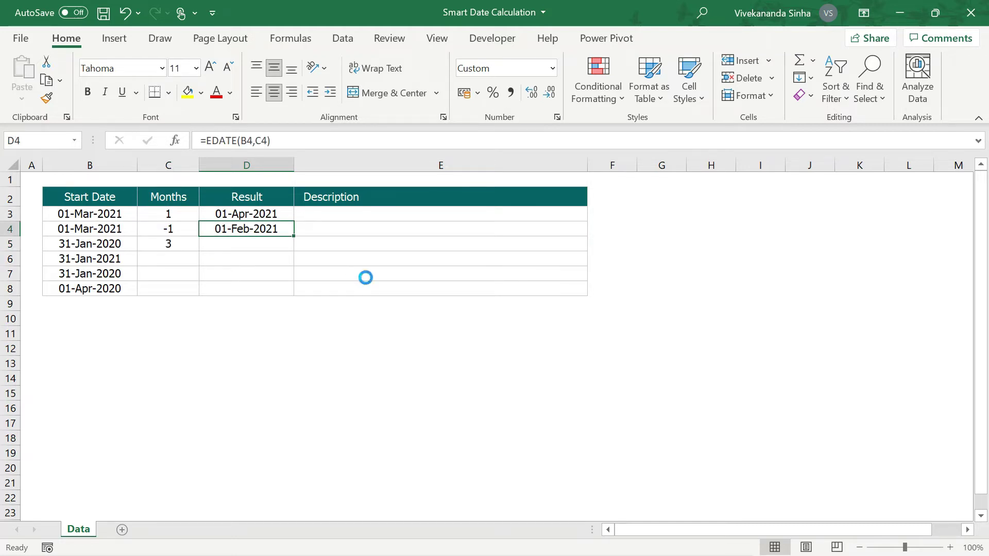
key("ctrl+c")
key("Down")
key("ctrl+v")
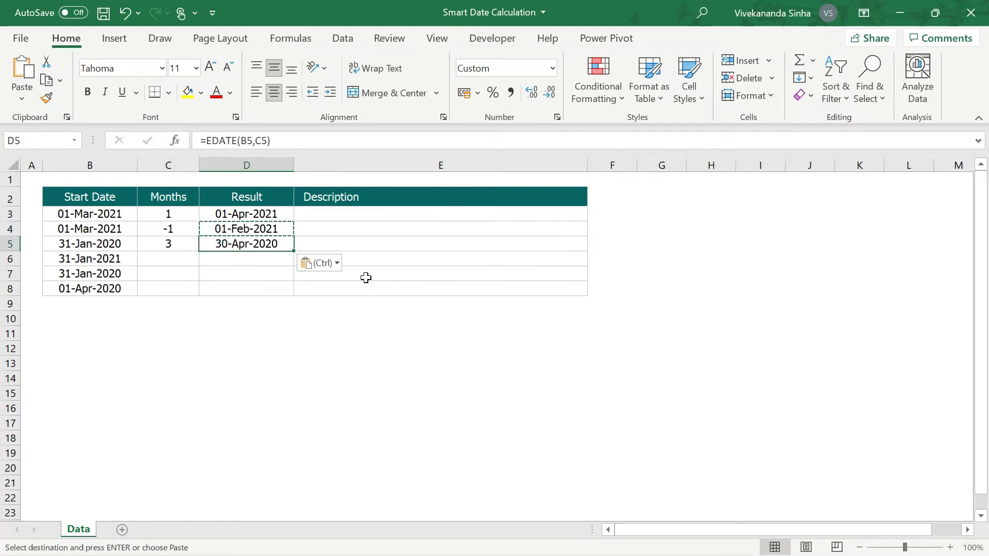
Review the B5 start date and C5 months behind the 30-Apr-2020 result
left_click(108, 242)
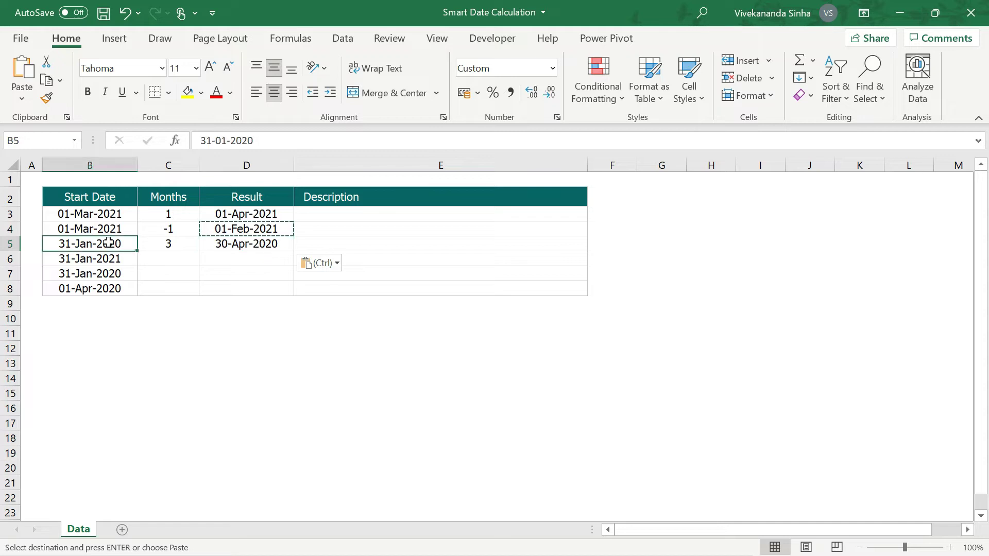
left_click(155, 244)
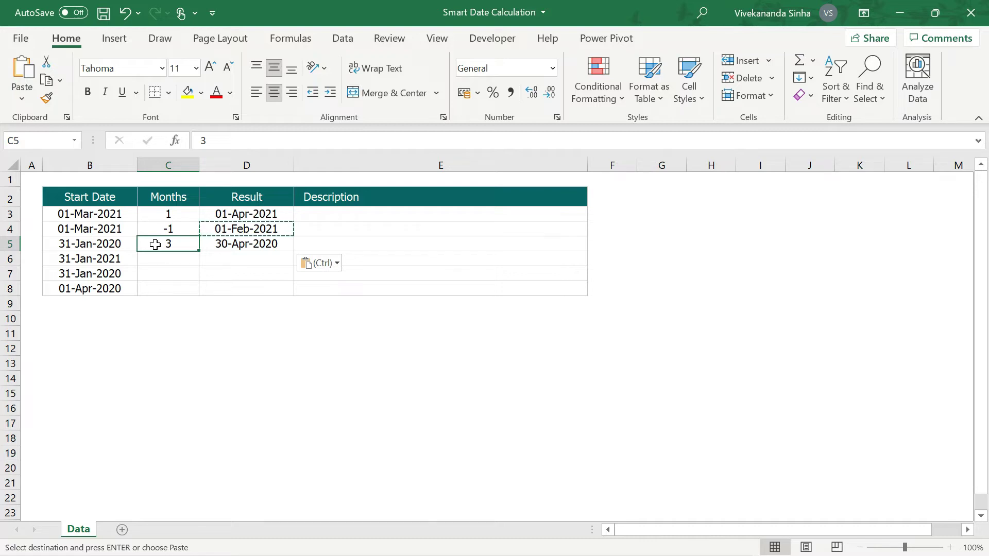
left_click(108, 243)
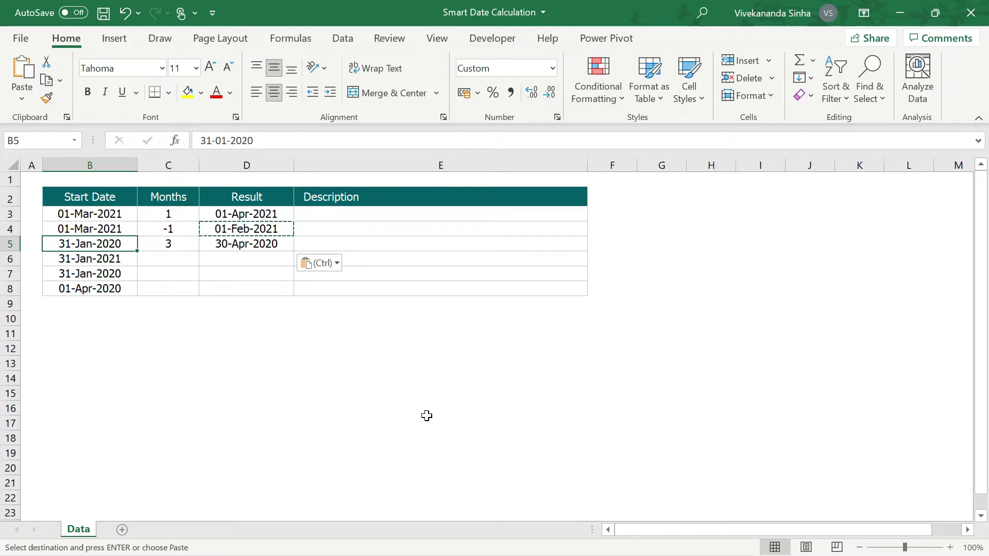
Enter 1 month in C6 and paste the EDATE formula into D6, giving 28-Feb-2021
left_click(167, 257)
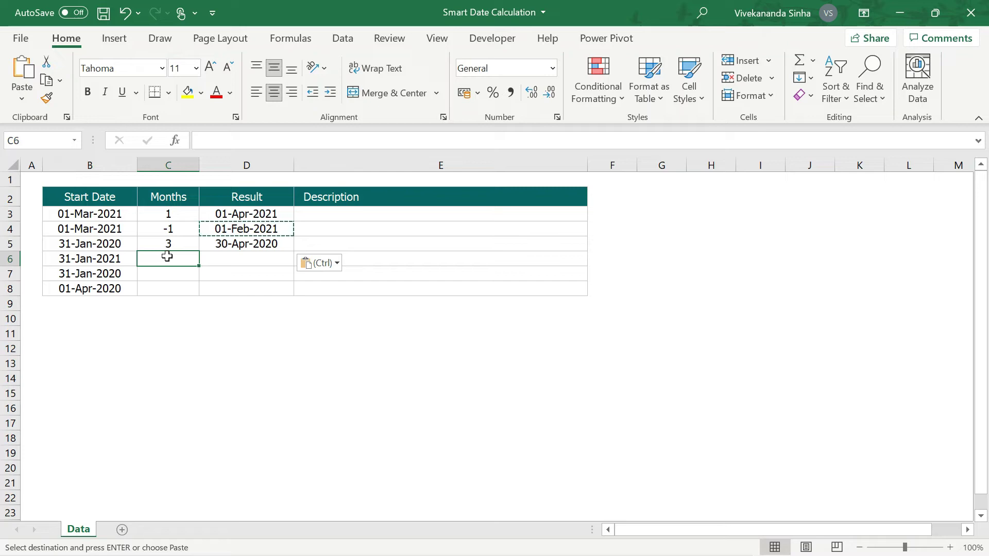
left_click(105, 258)
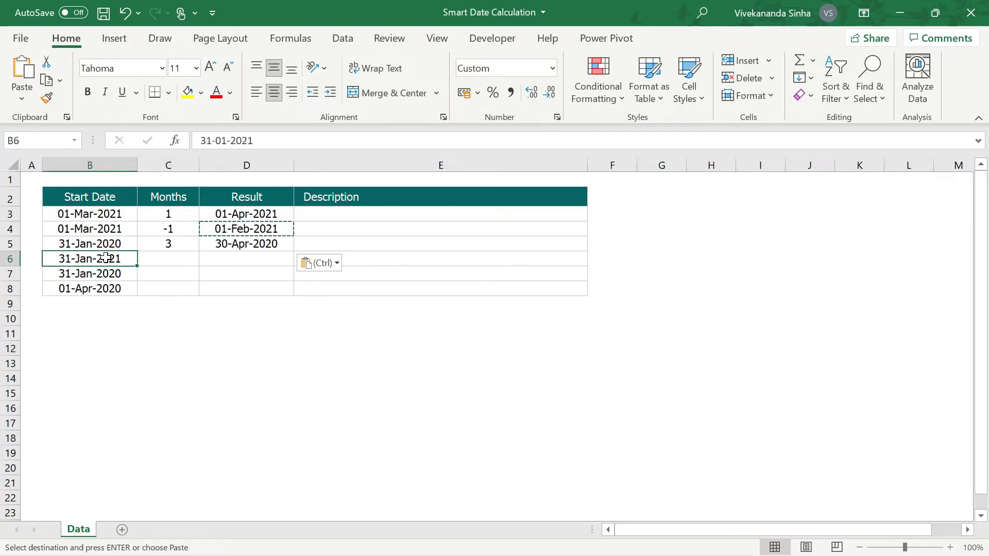
left_click(173, 259)
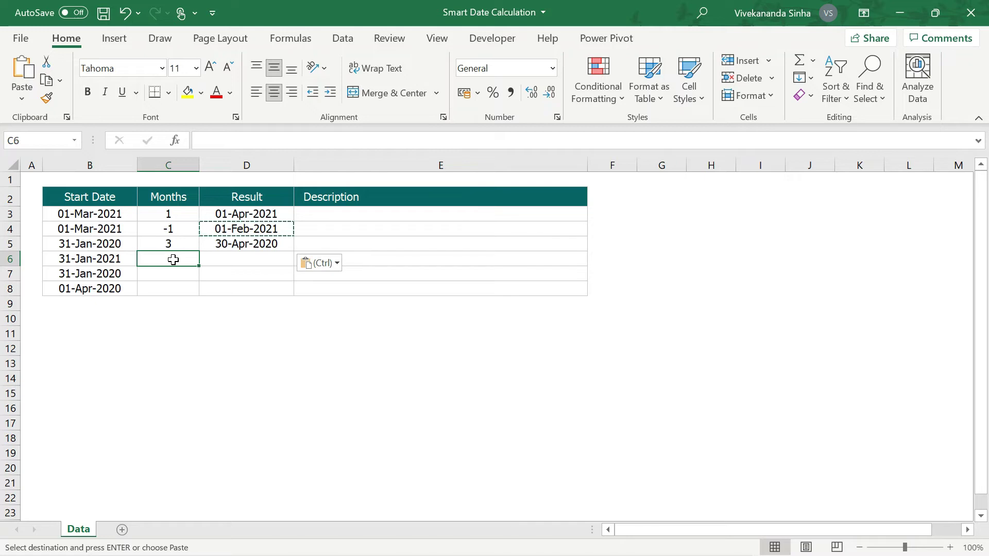
type("1")
key("Tab")
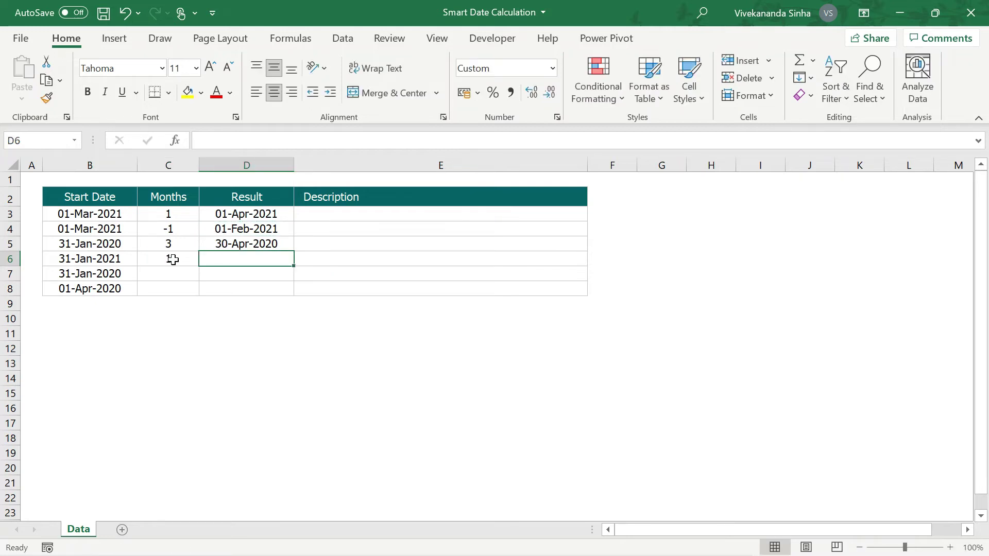
key("Up")
key("ctrl+c")
key("Down")
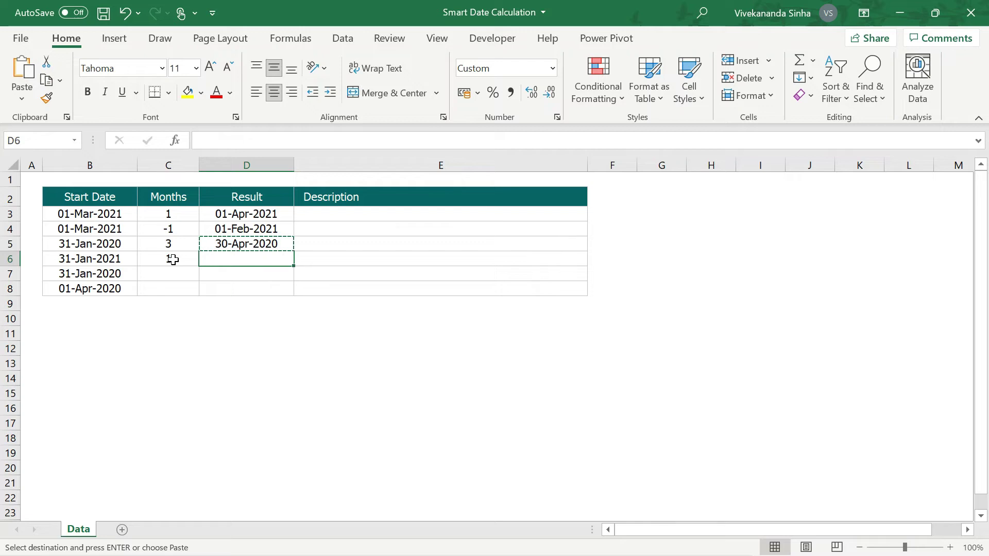
key("ctrl+v")
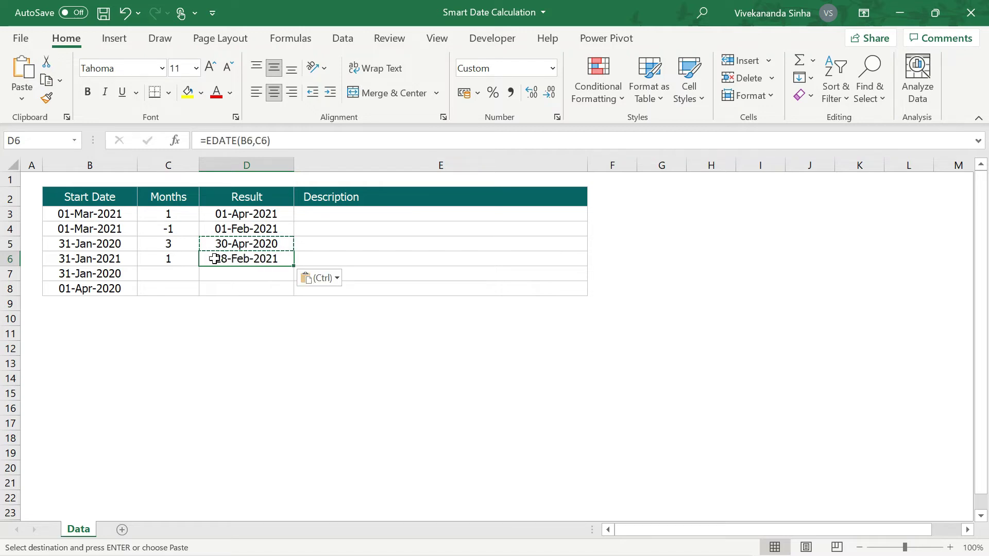
Review the fourth row's start date, months and formula against D5's formula
left_click(96, 259)
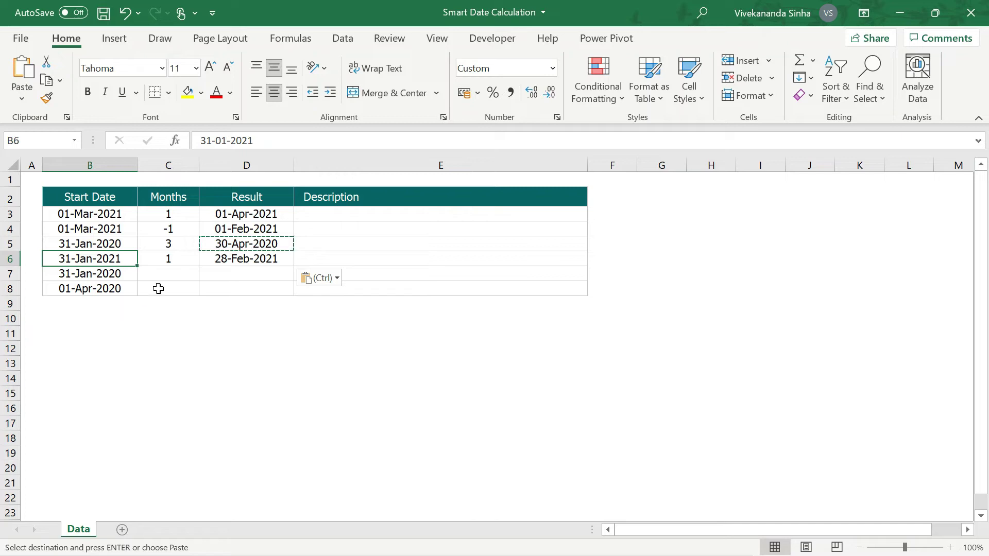
left_click(193, 259)
left_click(227, 256)
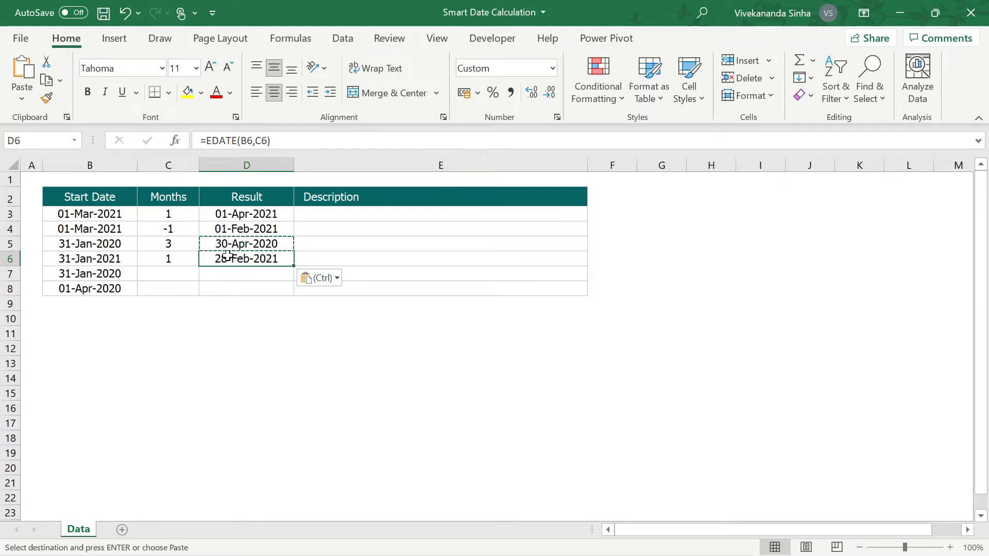
left_click(213, 242)
left_click(220, 257)
Enter 1 month in C7 and verify D7 returns 29-Feb-2020 from 31-Jan-2020
left_click(176, 274)
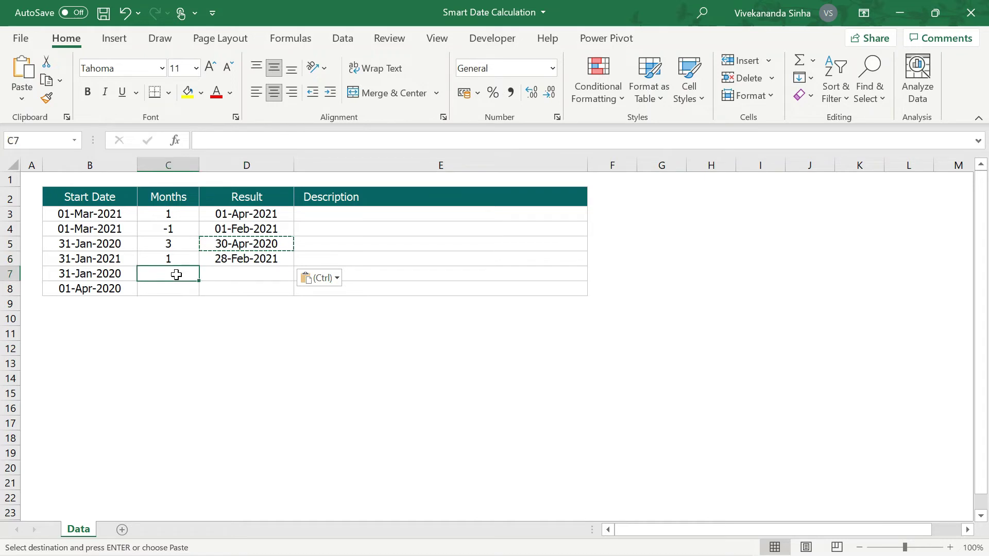
type("1")
key("Tab")
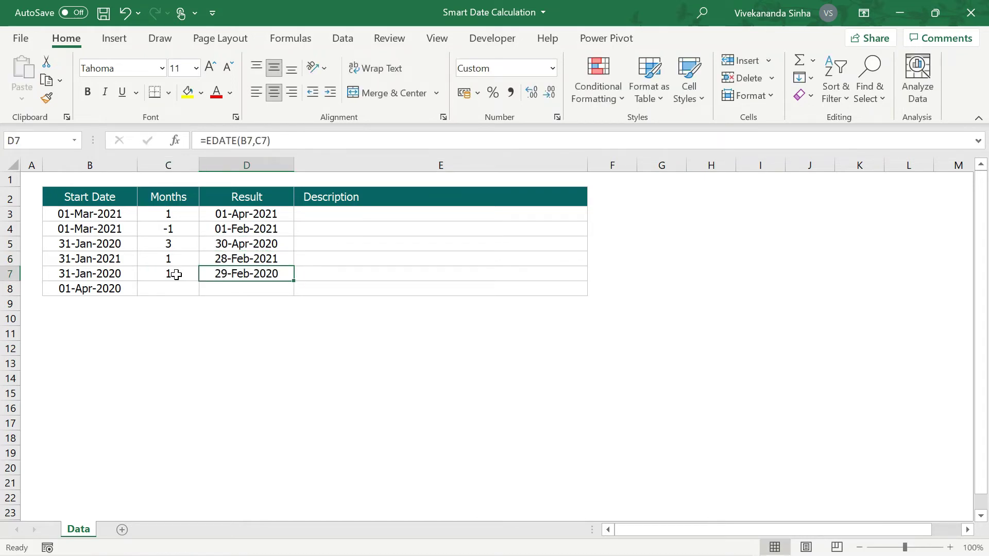
left_click(109, 275)
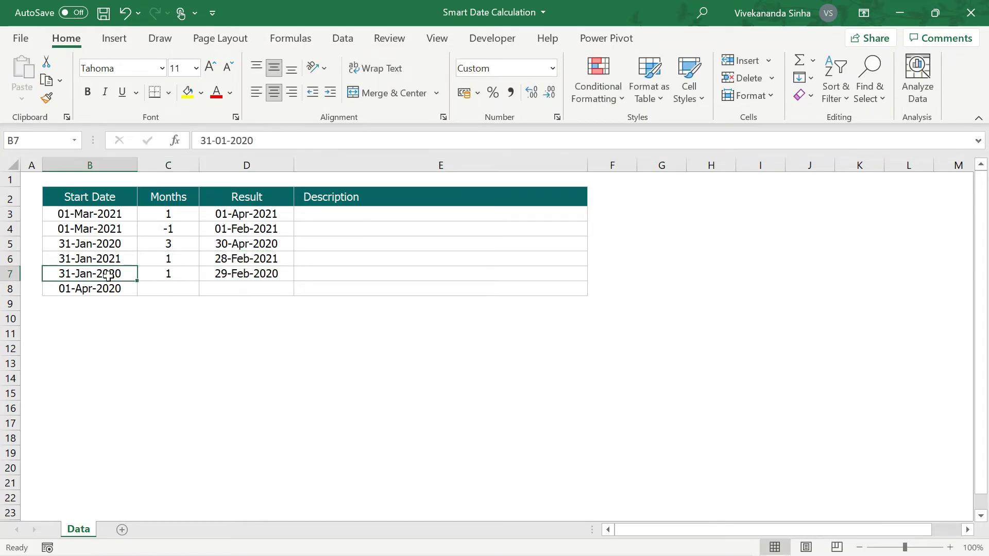
left_click(176, 276)
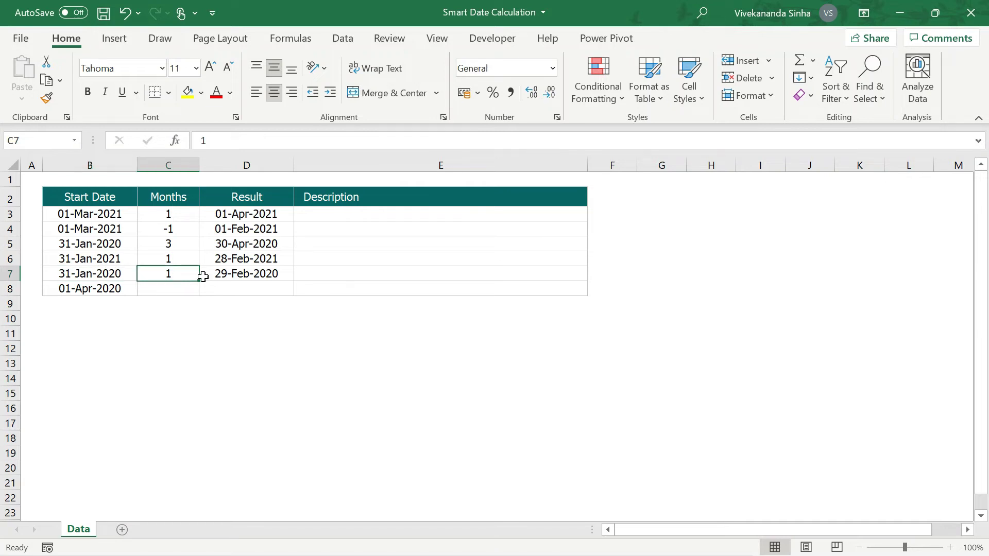
left_click(230, 276)
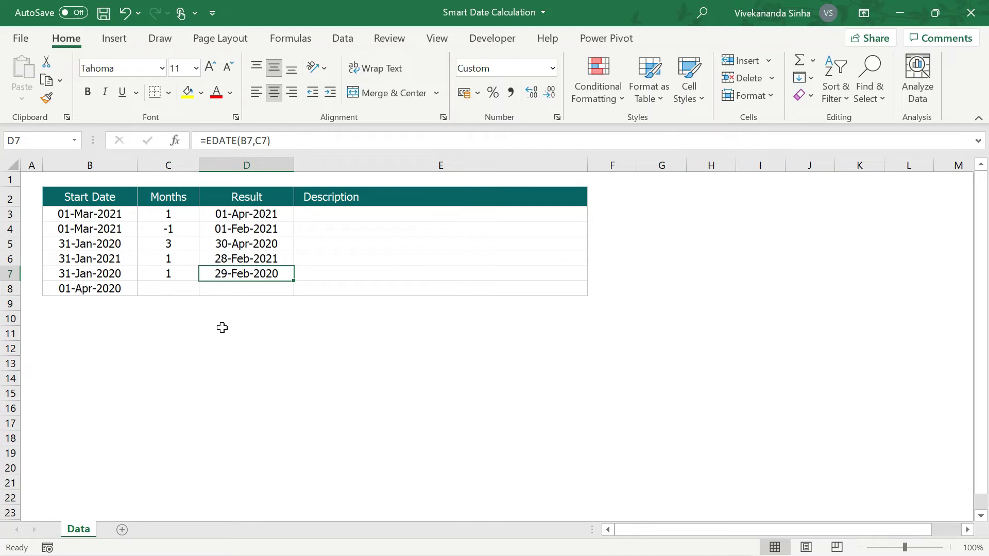
left_click(106, 274)
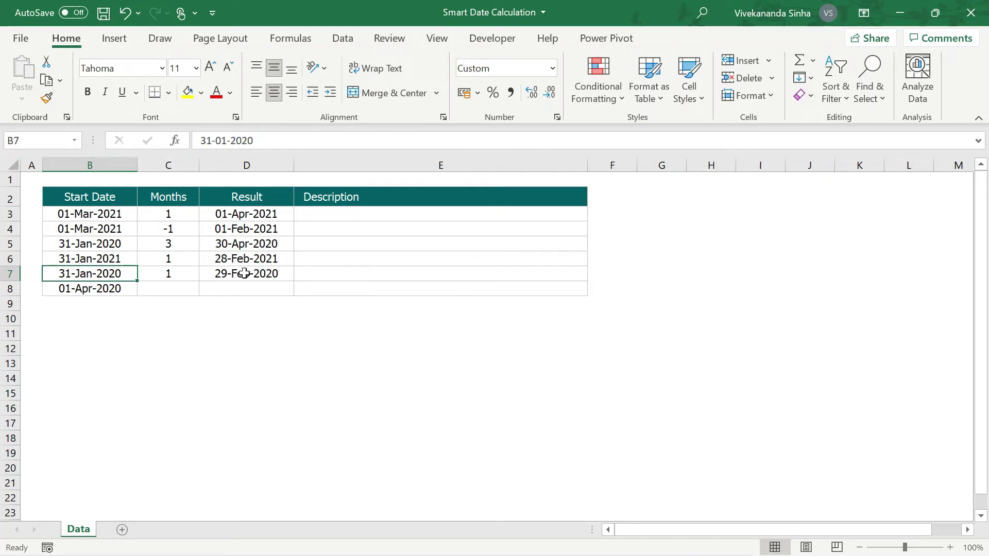
left_click(244, 274)
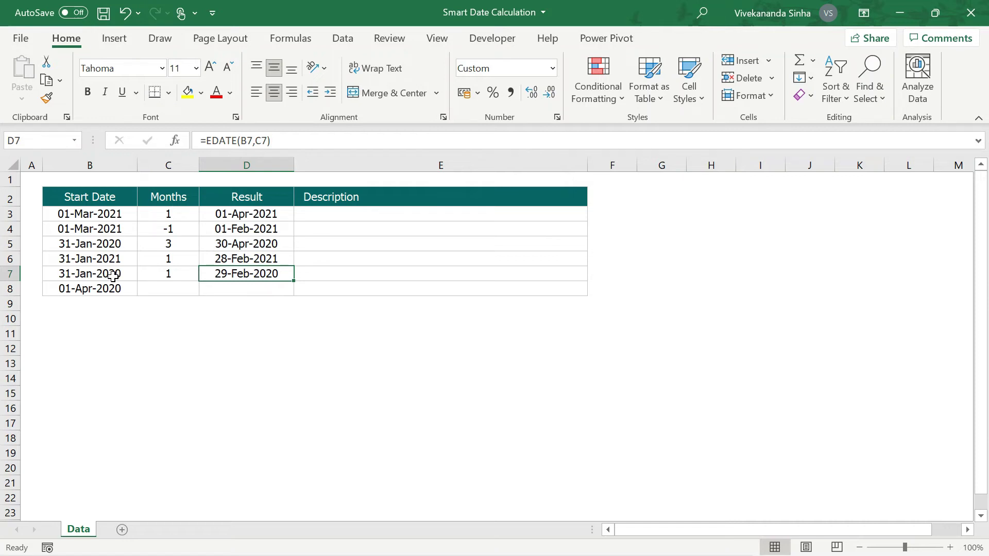
left_click(179, 288)
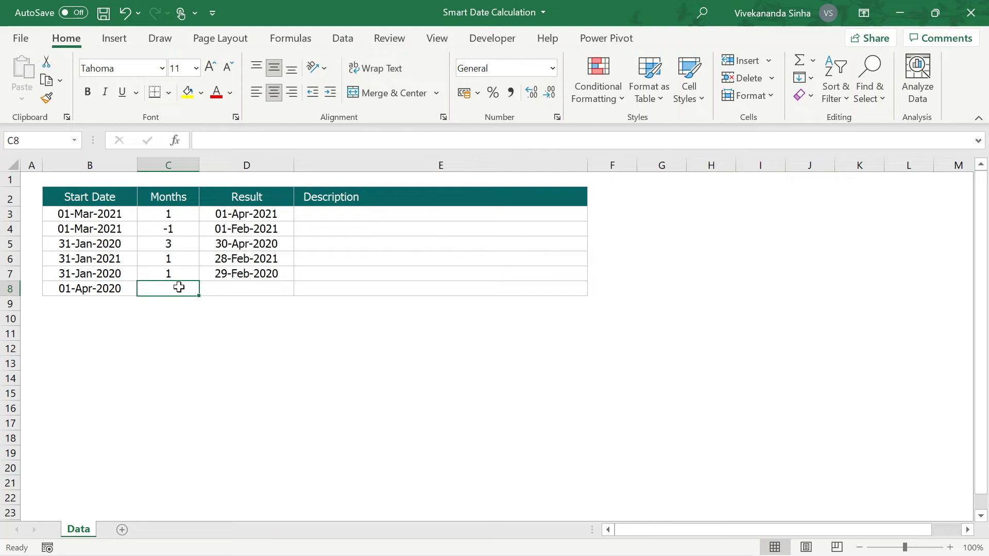
Enter 12 months in C8 and confirm D8 shows 01-Apr-2021
type("12")
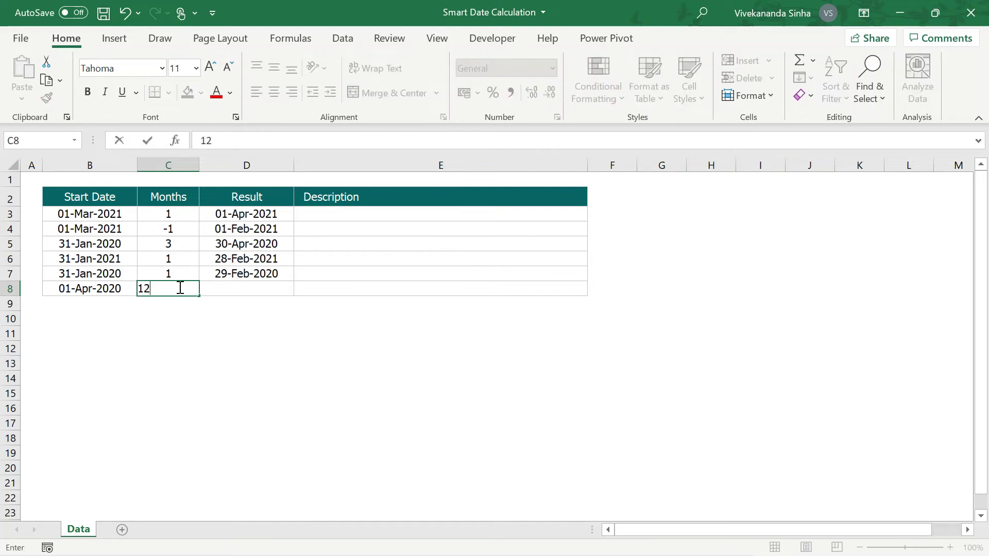
key("Return")
left_click(230, 286)
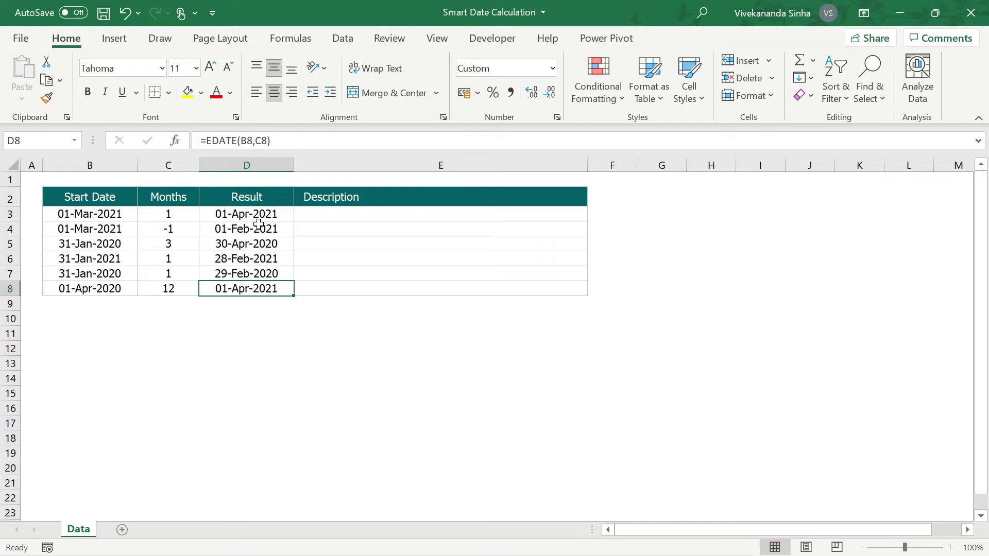
left_click(115, 290)
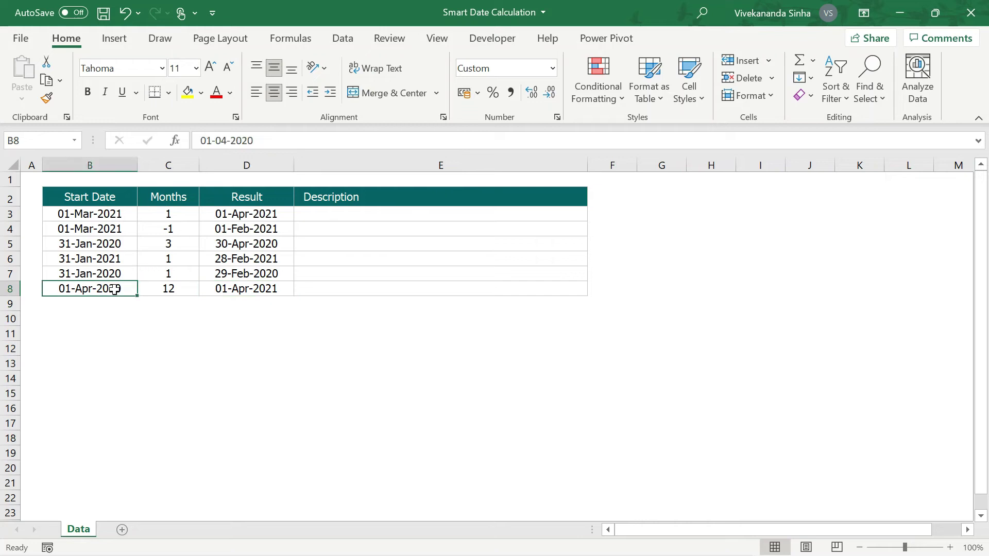
left_click(239, 287)
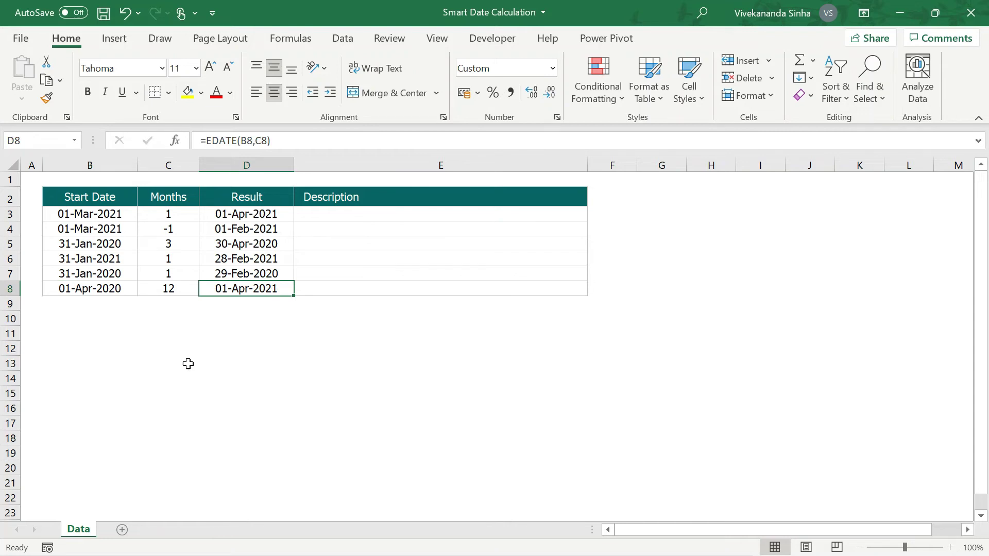
Try 36 months in C8, then undo back to 12
double_click(179, 289)
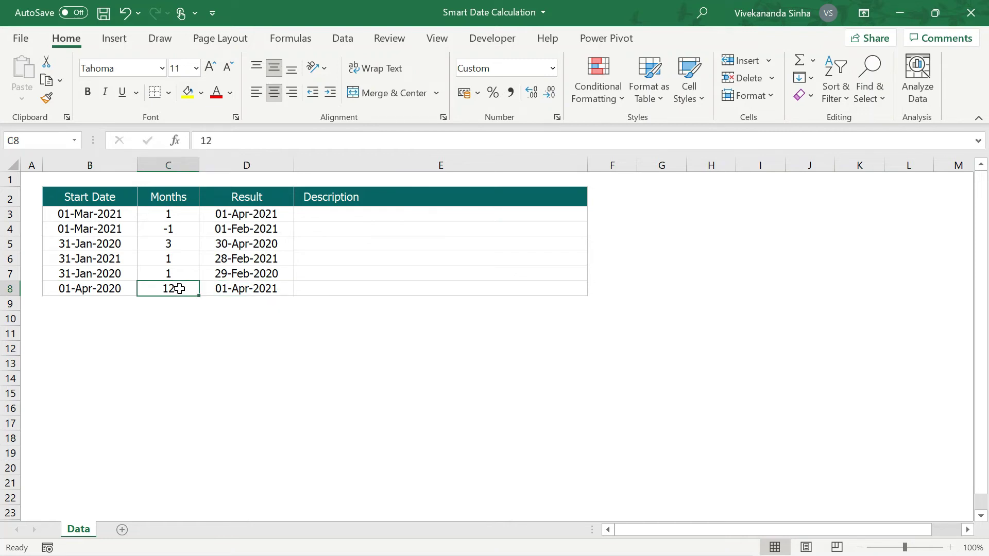
left_click(242, 289)
left_click(189, 290)
type("36")
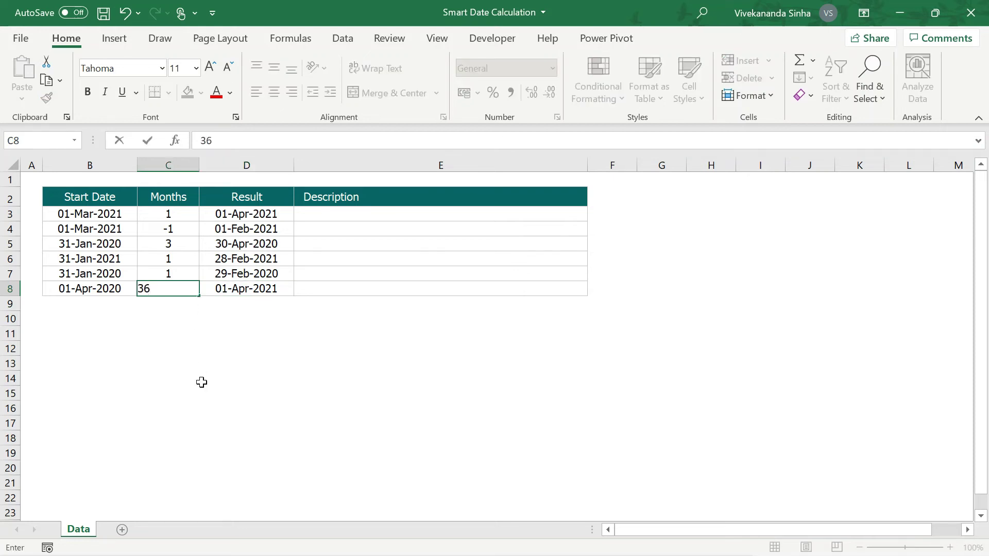
key("Return")
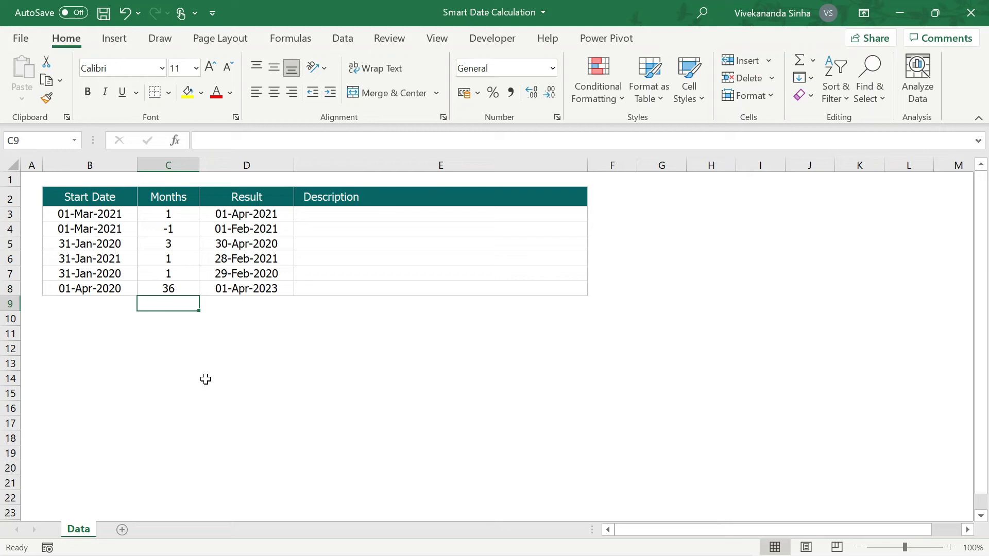
key("ctrl+z")
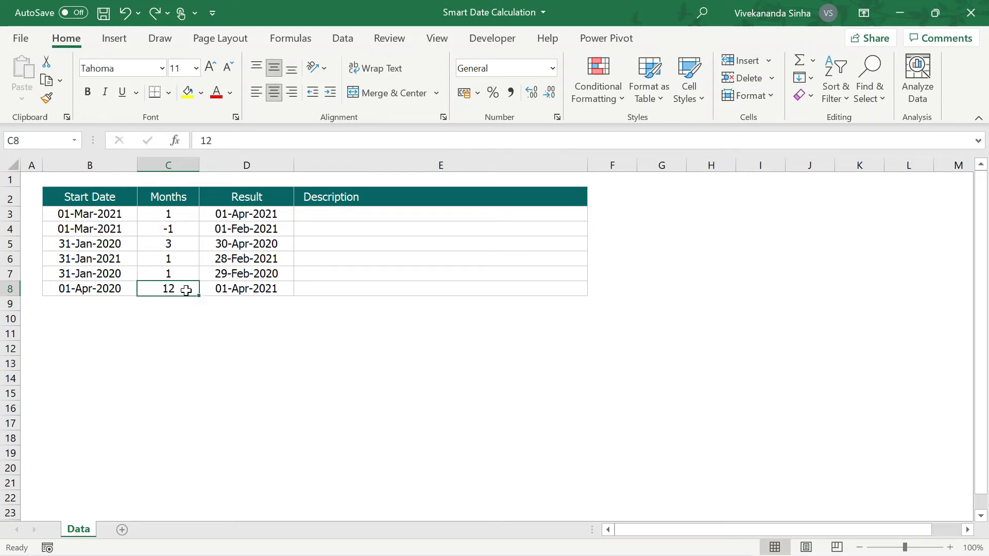
Type 'One Month after', 'One Month before', 'Three Months after' and 'We get the last day of Feb. Smart in handling last date.' in E3–E6
left_click(364, 216)
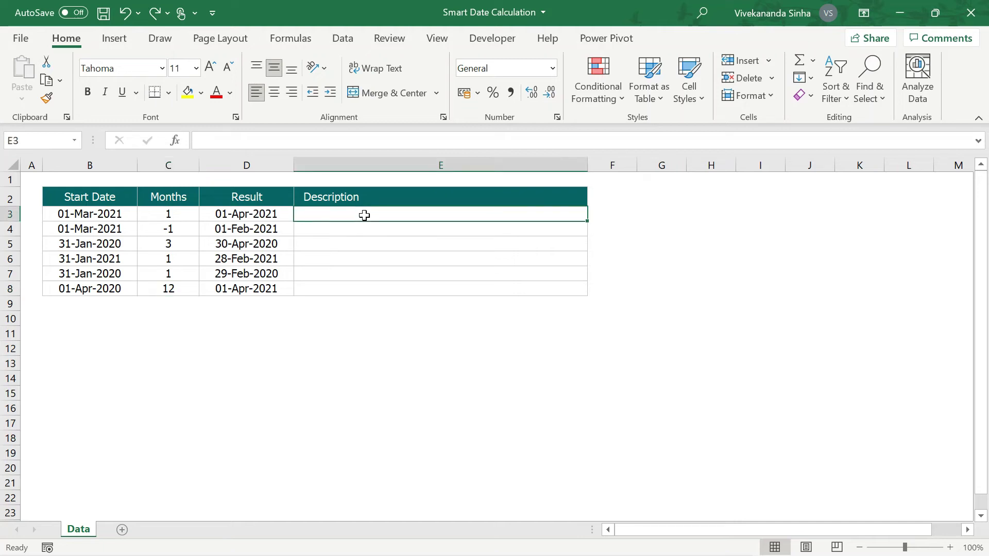
type("One Month after")
key("Return")
type("One Month b")
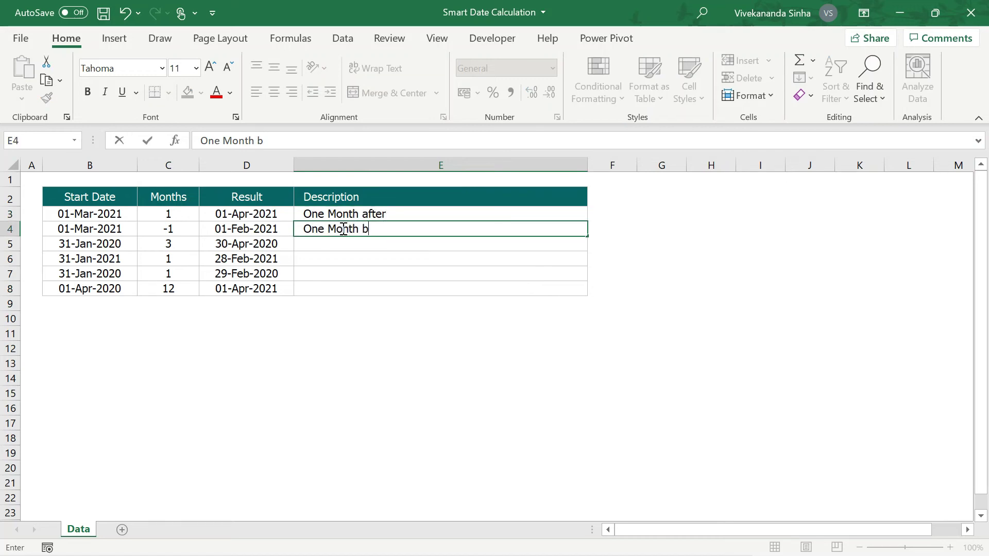
type("efore")
key("Return")
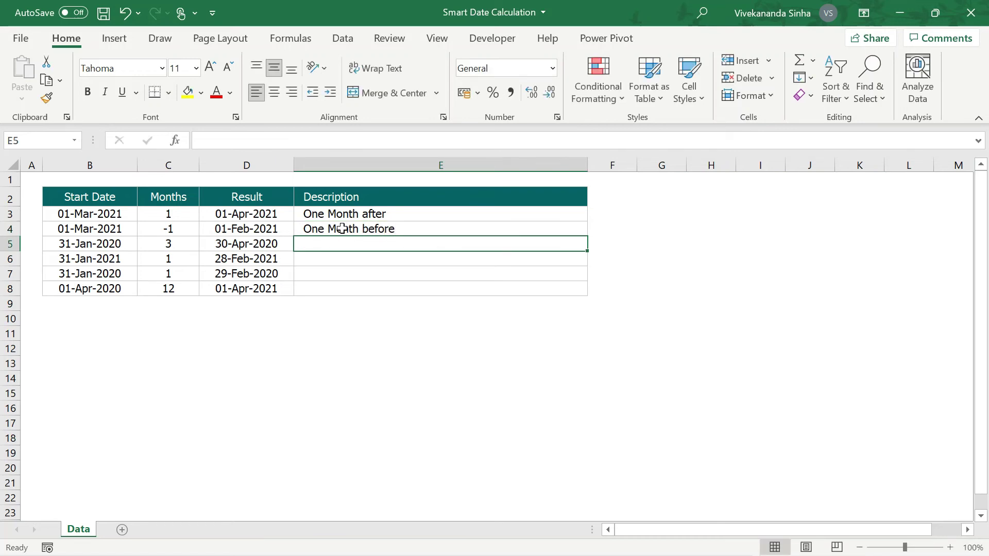
type("Three Months")
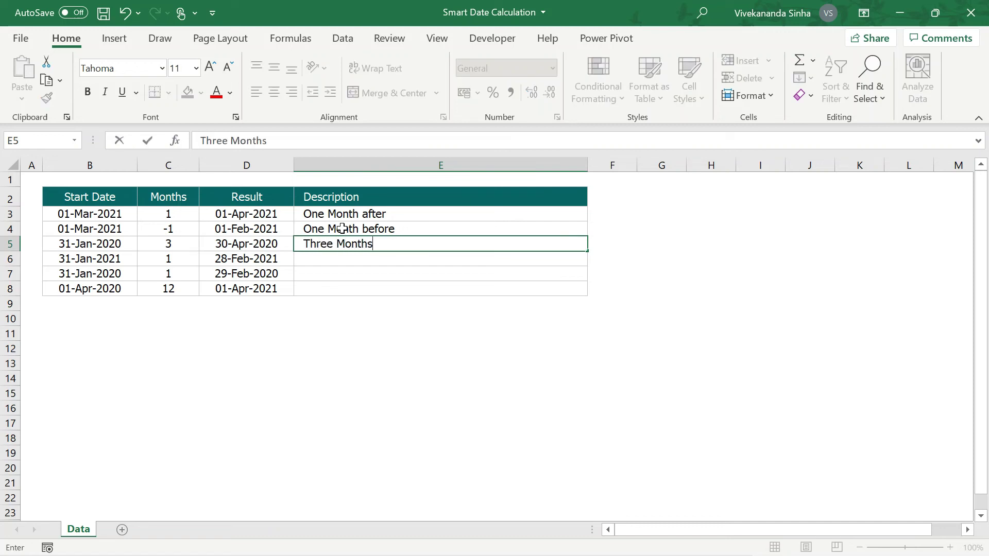
type(" after")
key("Return")
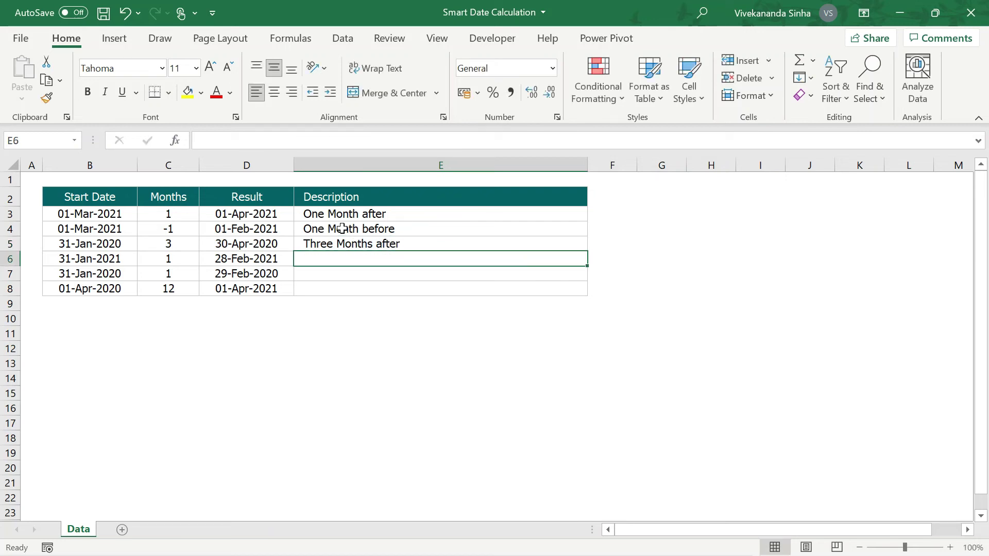
type("We get the last day of Feb")
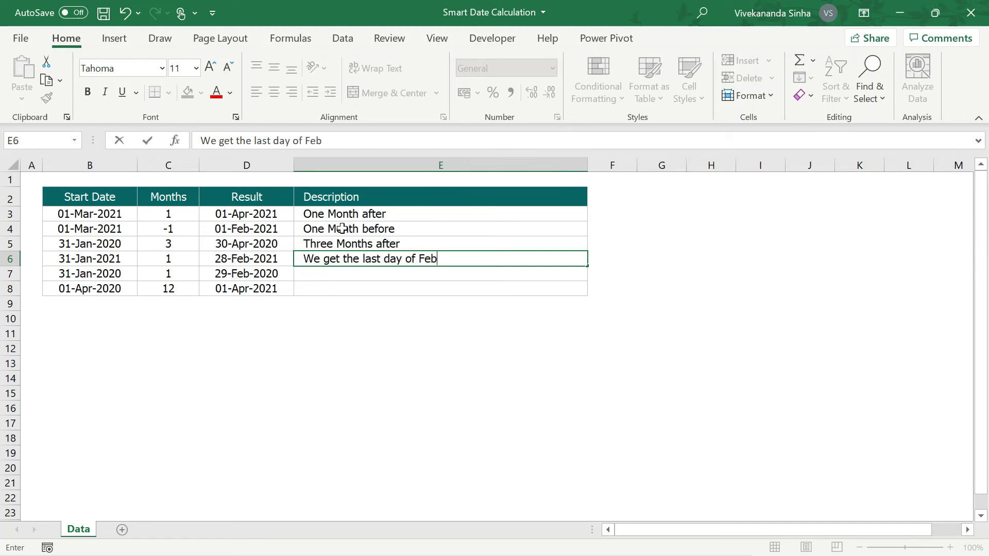
type(". Smart in handling last dat")
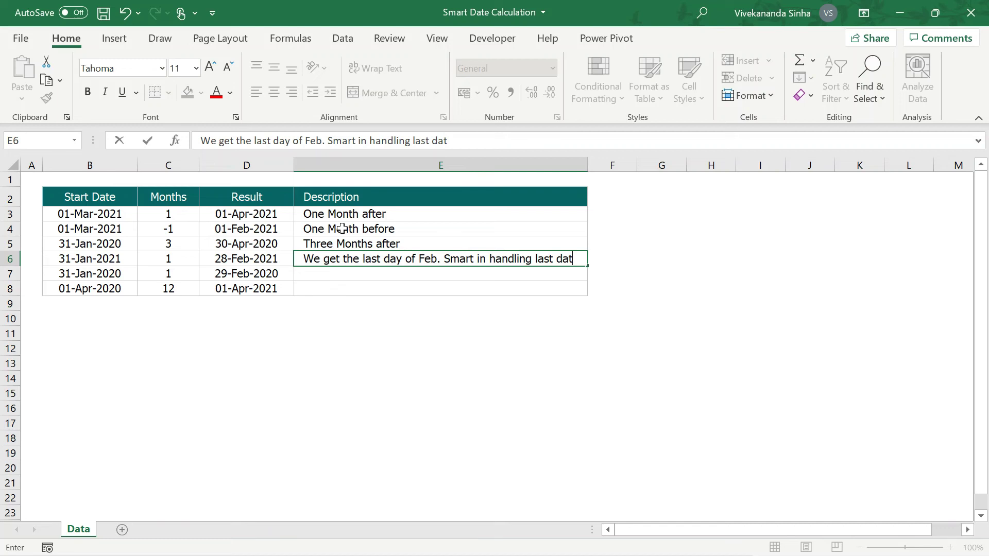
type("e.")
Type 'Leap year is automatically handled' in E7 and 'Year is automatically incremented.' in E8
left_click(324, 274)
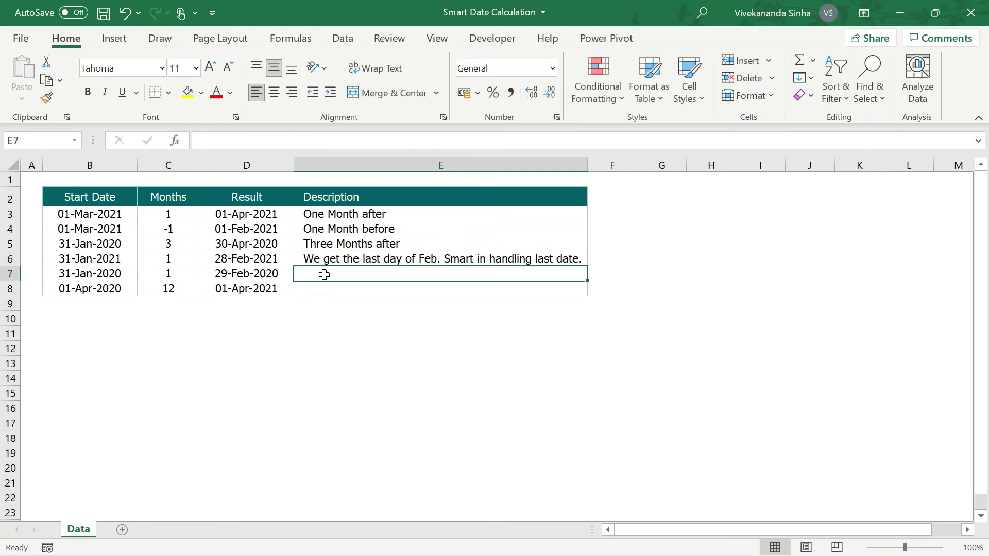
type("Leap ")
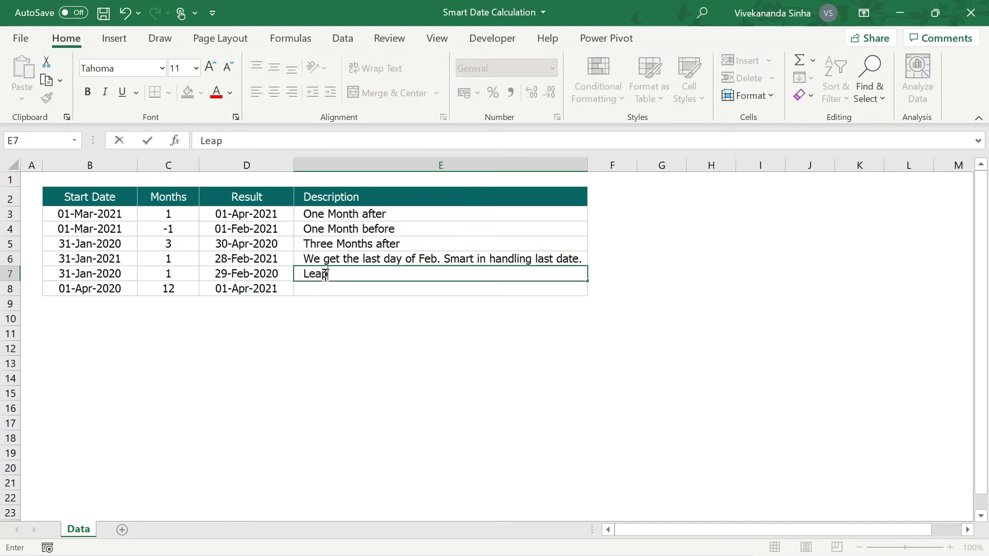
type("year is automatically handled")
key("Return")
type("Year")
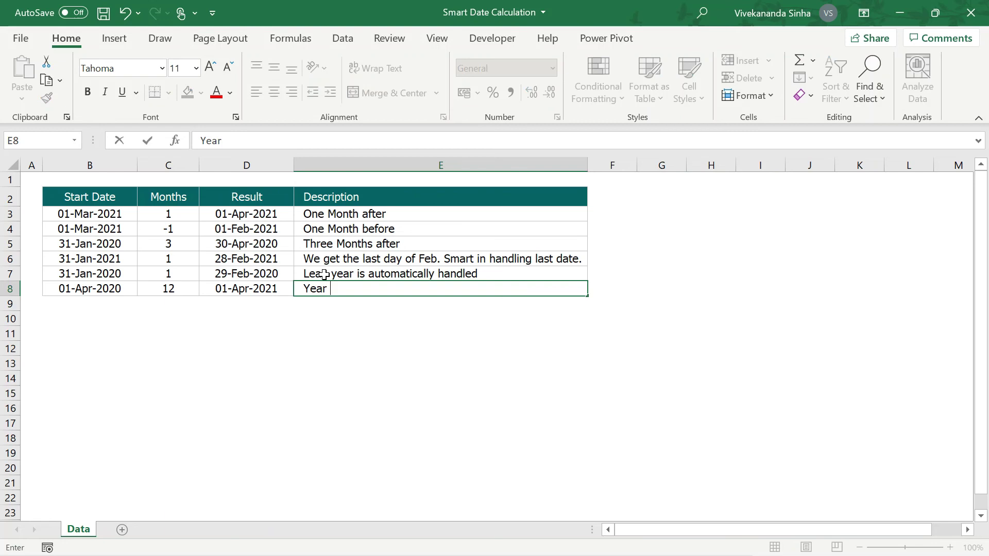
type(" is automaticall")
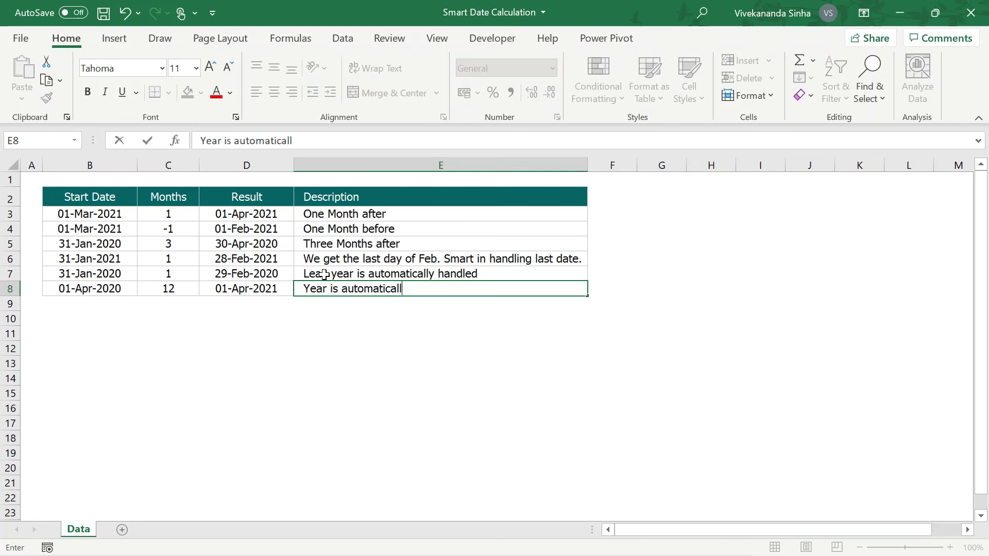
type("y incremented")
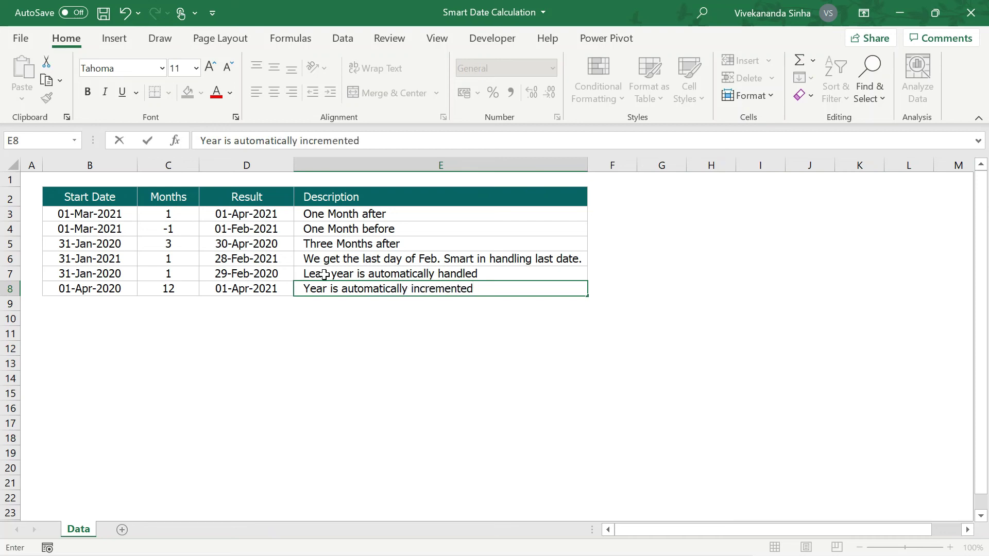
type(".")
key("Return")
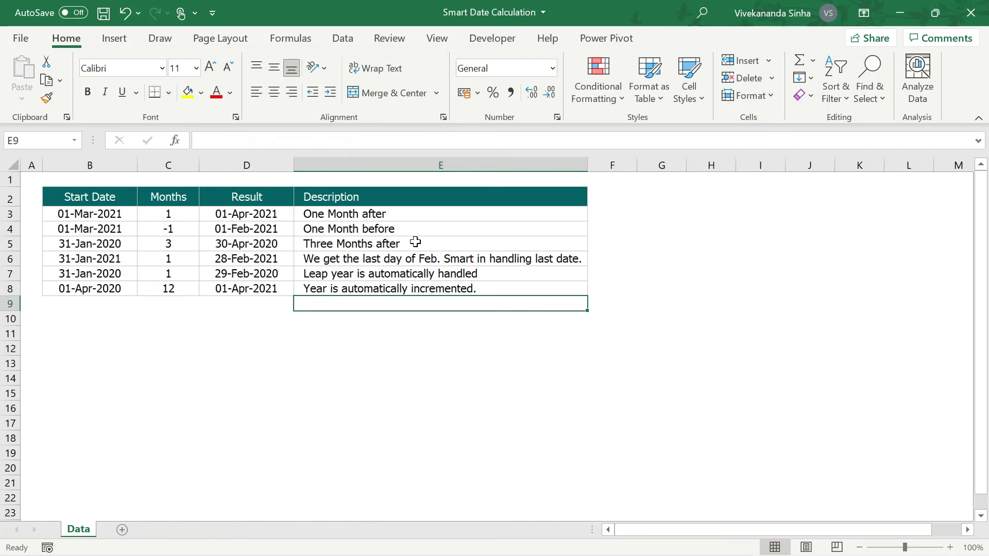
Append a period to the E5, E4 and E3 descriptions
double_click(415, 241)
type(".")
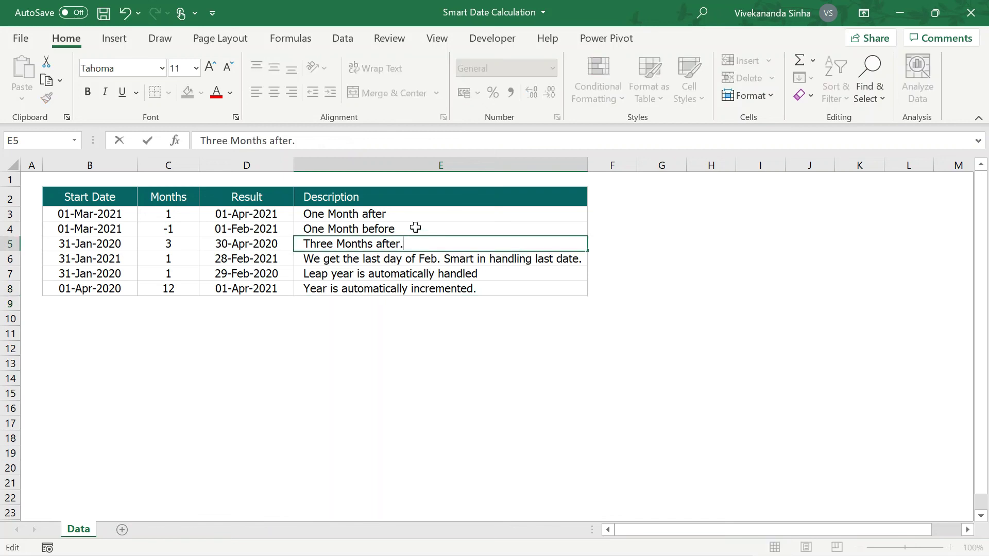
double_click(417, 228)
type(".")
double_click(419, 212)
type(".")
key("Return")
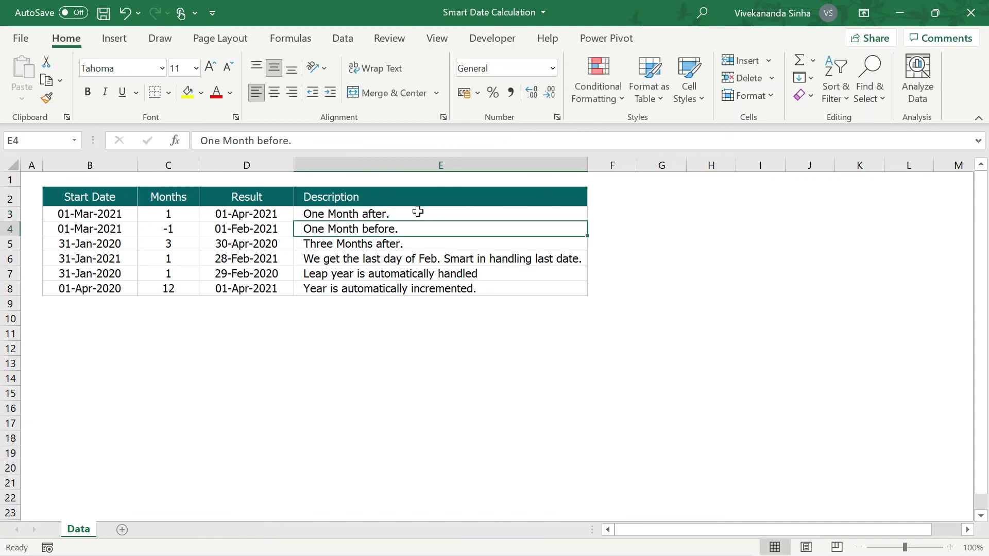